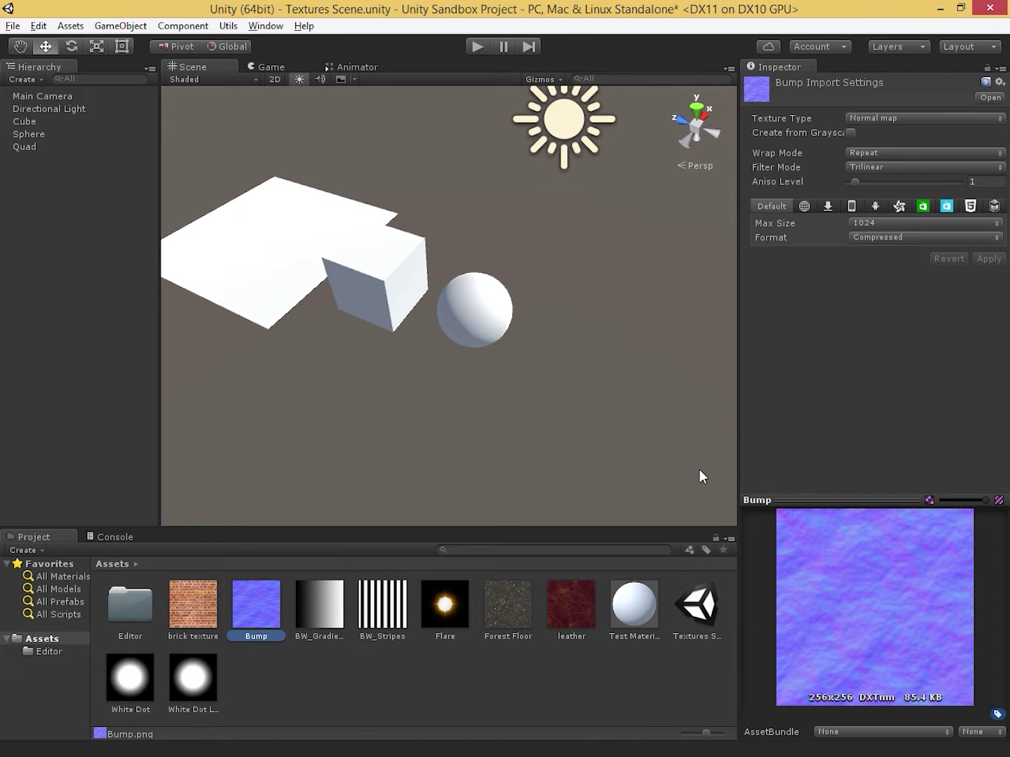
# - Put the Bump texture in Test Material's Normal Map slot and orbit to inspect the bumpy cube and sphere
pyautogui.click(635, 603)
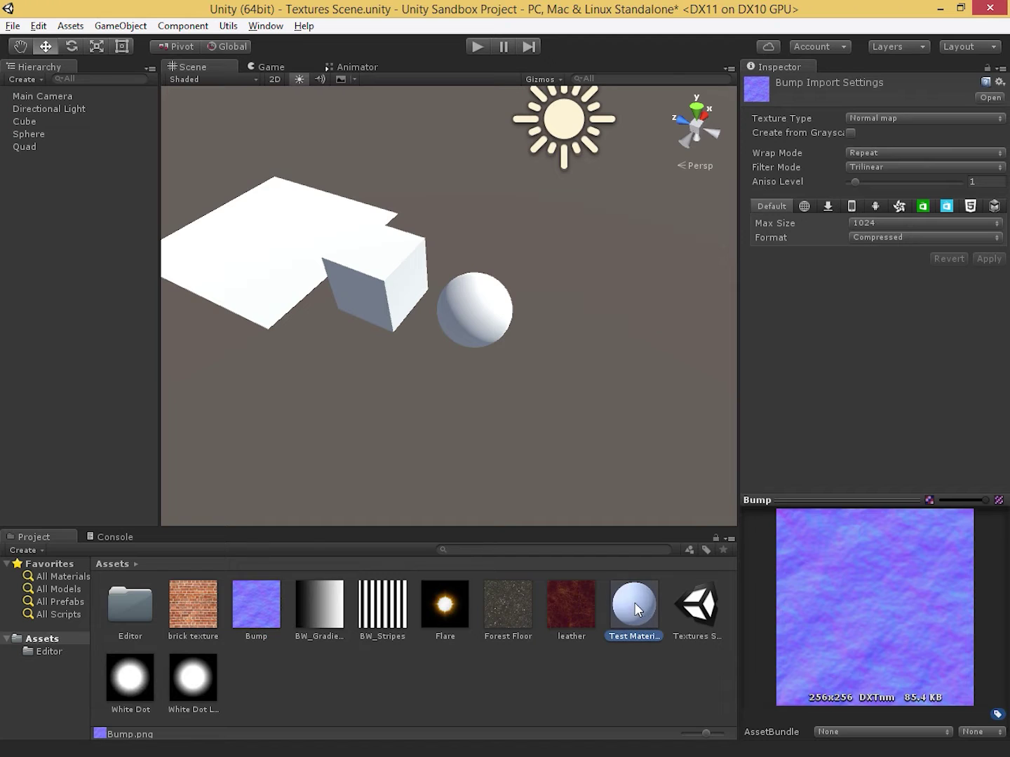
pyautogui.moveTo(258, 617); pyautogui.dragTo(759, 200)
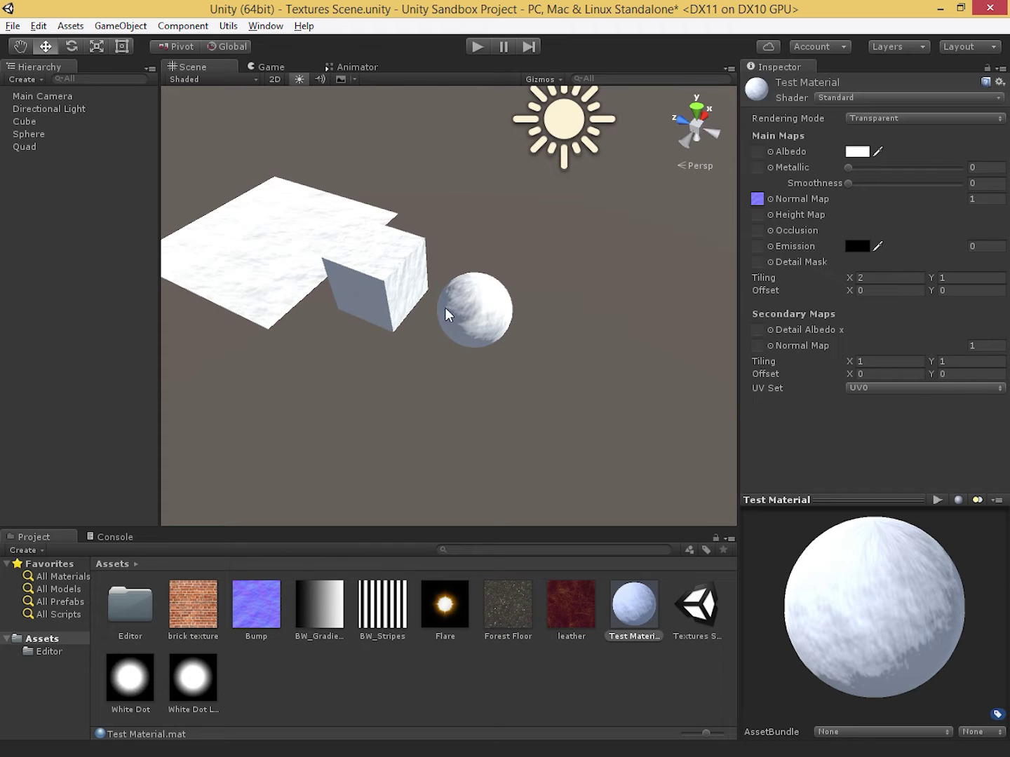
pyautogui.scroll(3, 483, 344)
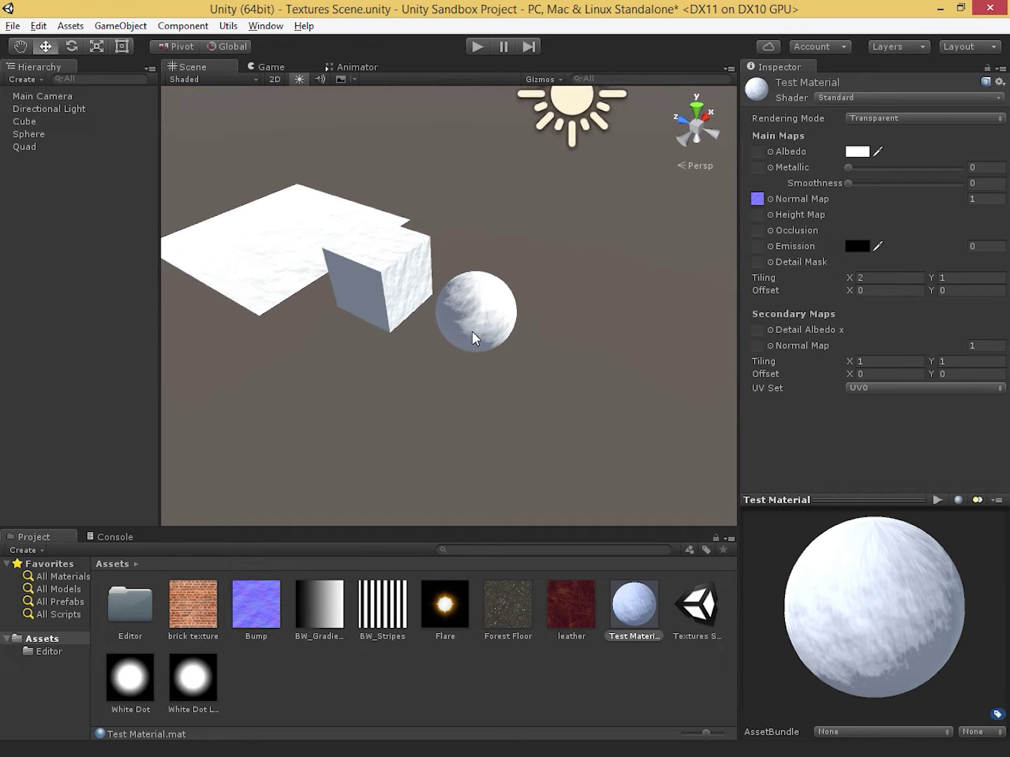
pyautogui.scroll(4, 484, 345)
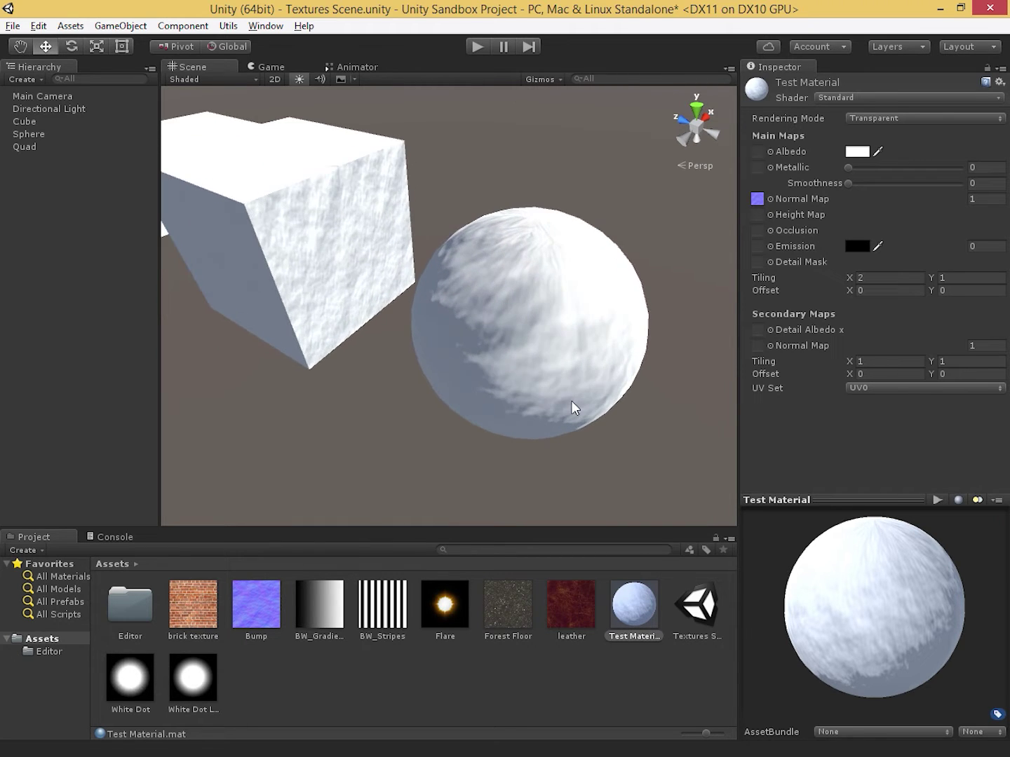
pyautogui.keyDown('alt'); pyautogui.moveTo(525, 435); pyautogui.dragTo(345, 256); pyautogui.keyUp('alt')
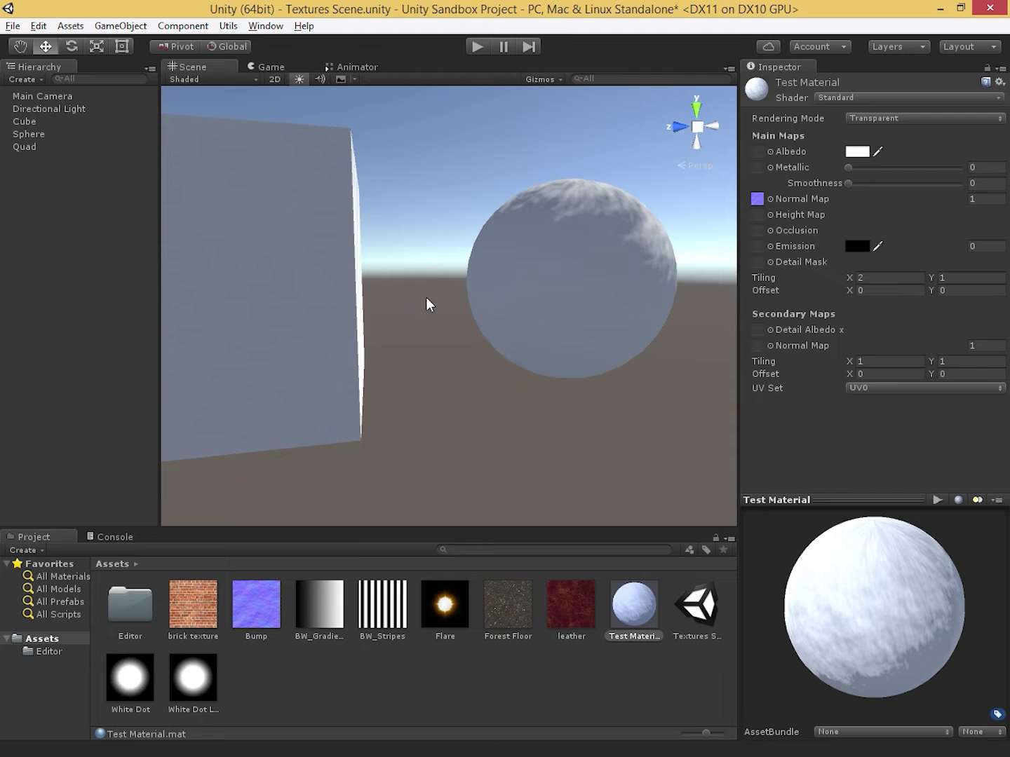
pyautogui.keyDown('alt'); pyautogui.moveTo(638, 401); pyautogui.dragTo(444, 491); pyautogui.keyUp('alt')
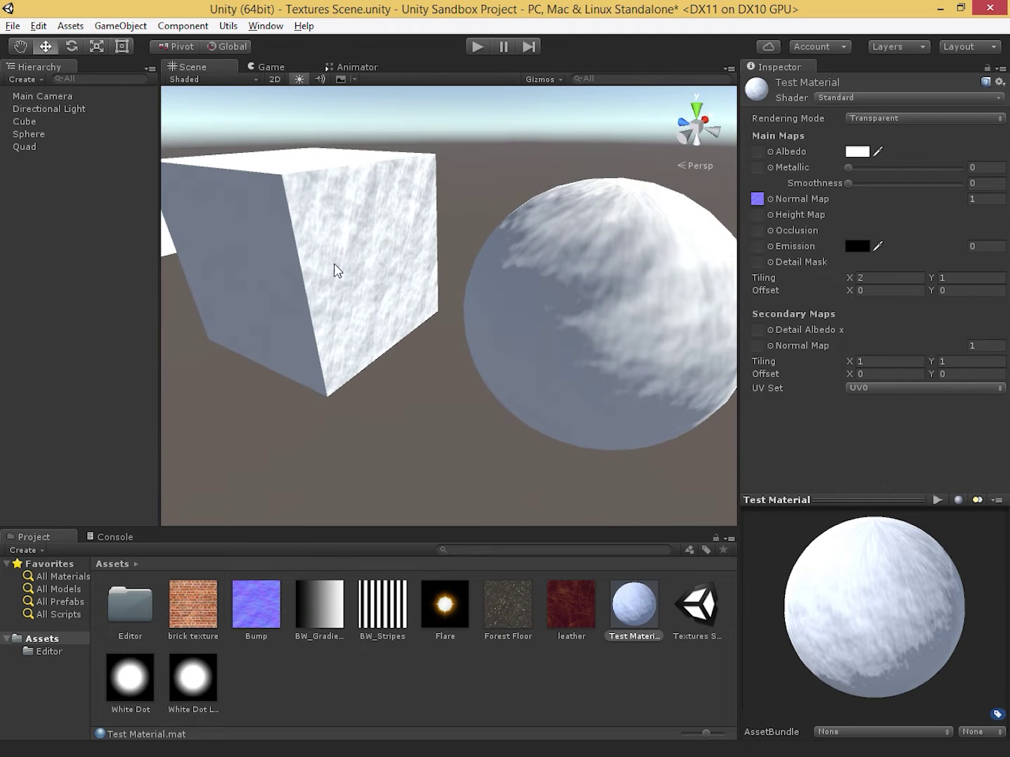
pyautogui.keyDown('alt'); pyautogui.moveTo(484, 328); pyautogui.dragTo(432, 313); pyautogui.keyUp('alt')
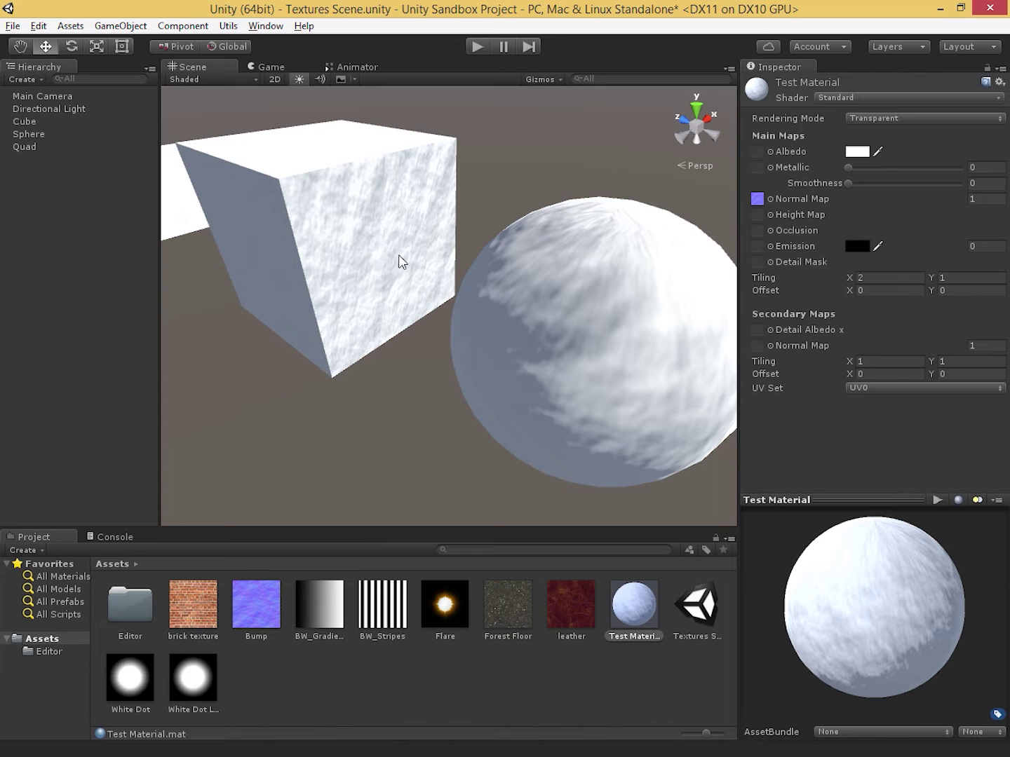
# - View the Bump and White Dot Large import settings, then switch toward the browser
pyautogui.click(273, 617)
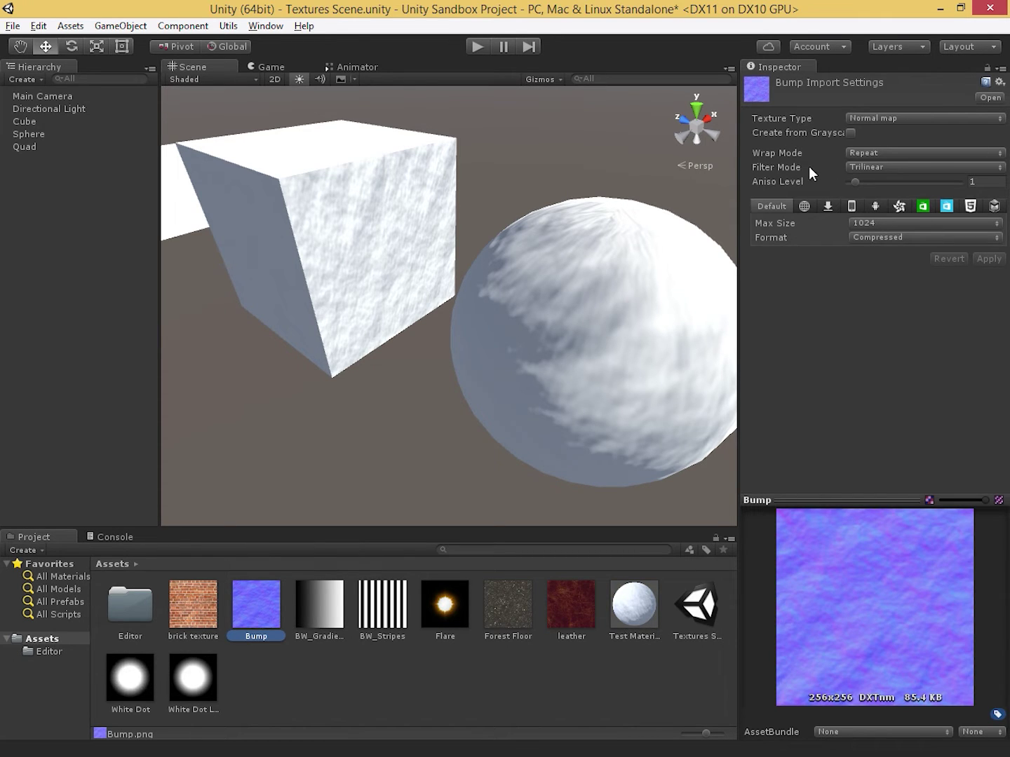
pyautogui.click(205, 686)
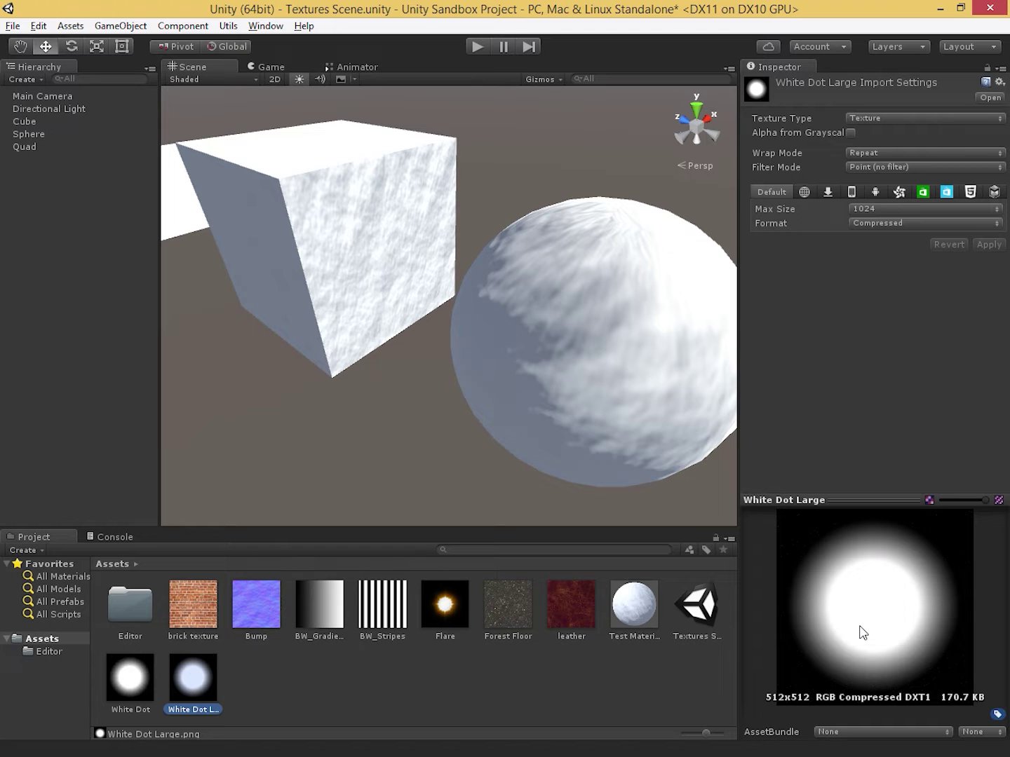
pyautogui.press('alt')
# - Look at the U.S. topographic relief map in the browser, then return to Unity
pyautogui.hotkey('alt', 'Tab')
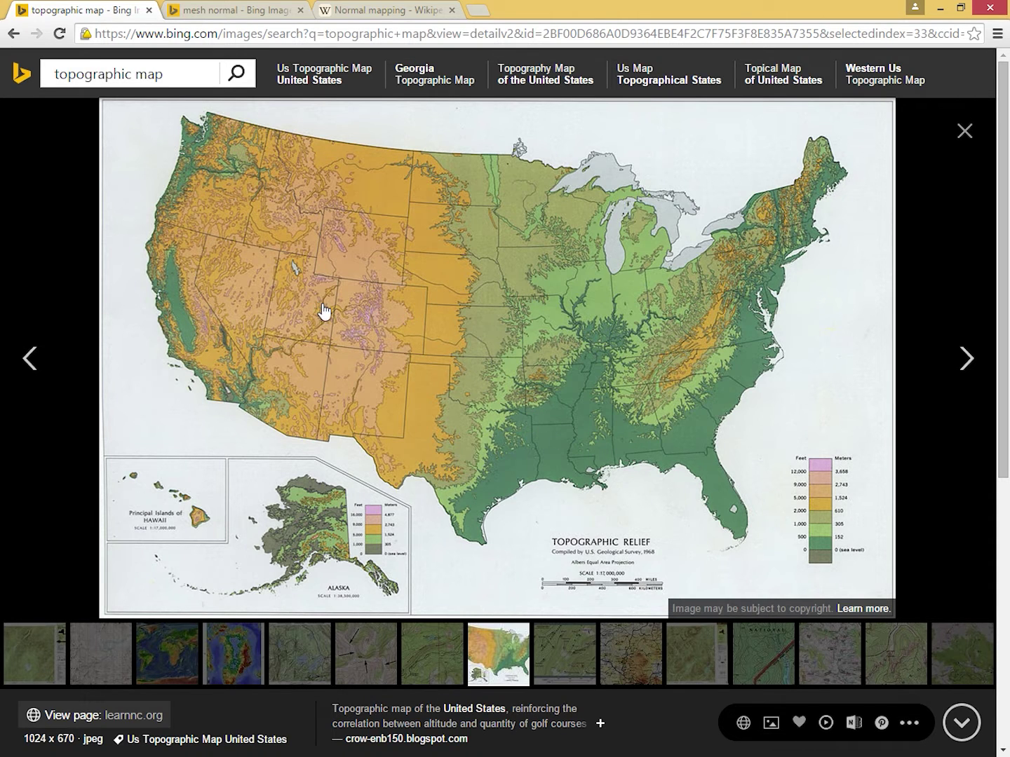
pyautogui.hotkey('alt', 'Tab')
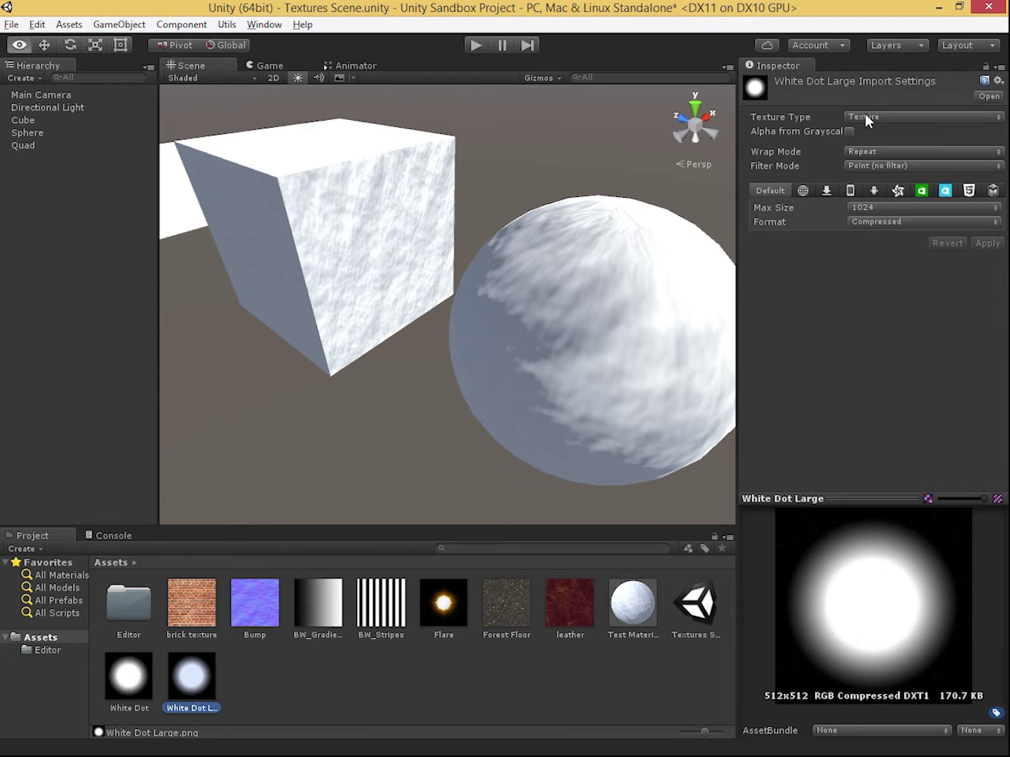
# - Change White Dot Large's Texture Type to Normal map and apply it
pyautogui.click(865, 116)
pyautogui.click(880, 152)
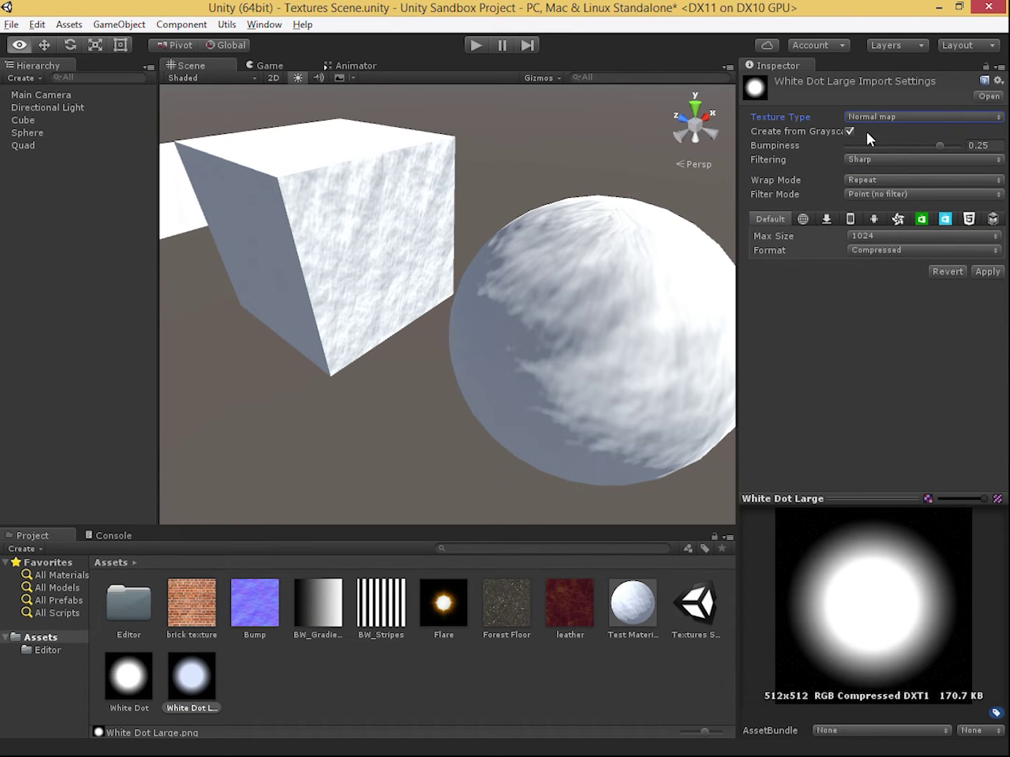
pyautogui.click(987, 272)
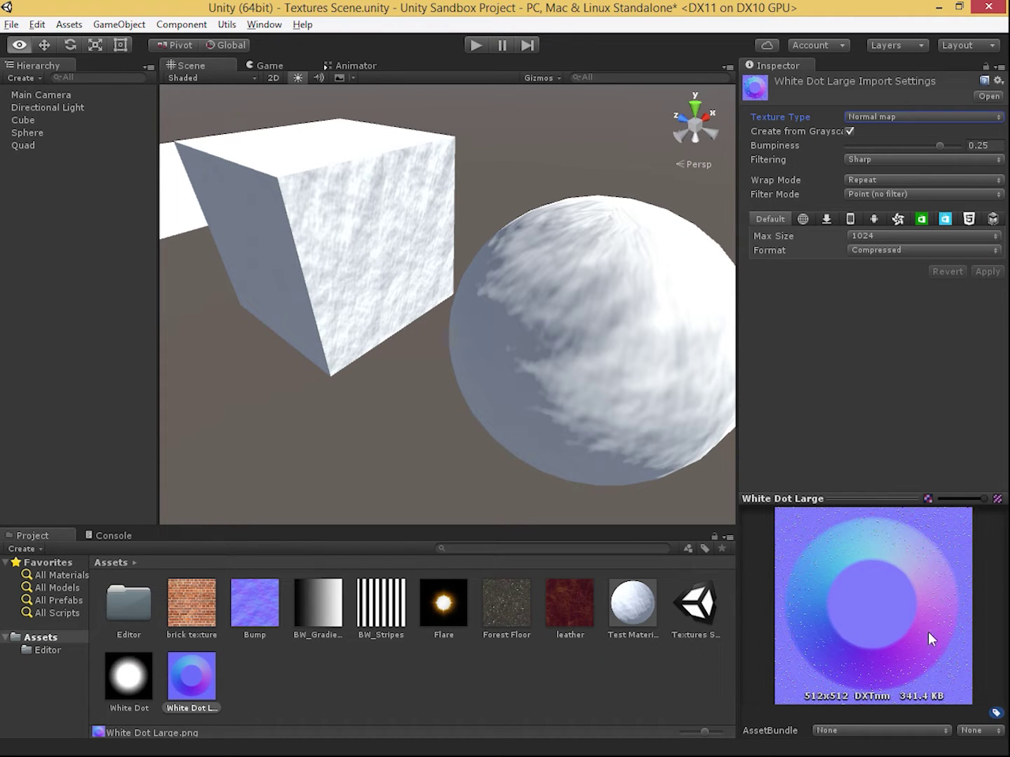
# - Enlarge the preview and compare the new normal map with the original White Dot texture
pyautogui.moveTo(847, 499); pyautogui.dragTo(847, 397)
pyautogui.moveTo(736, 459); pyautogui.dragTo(664, 463)
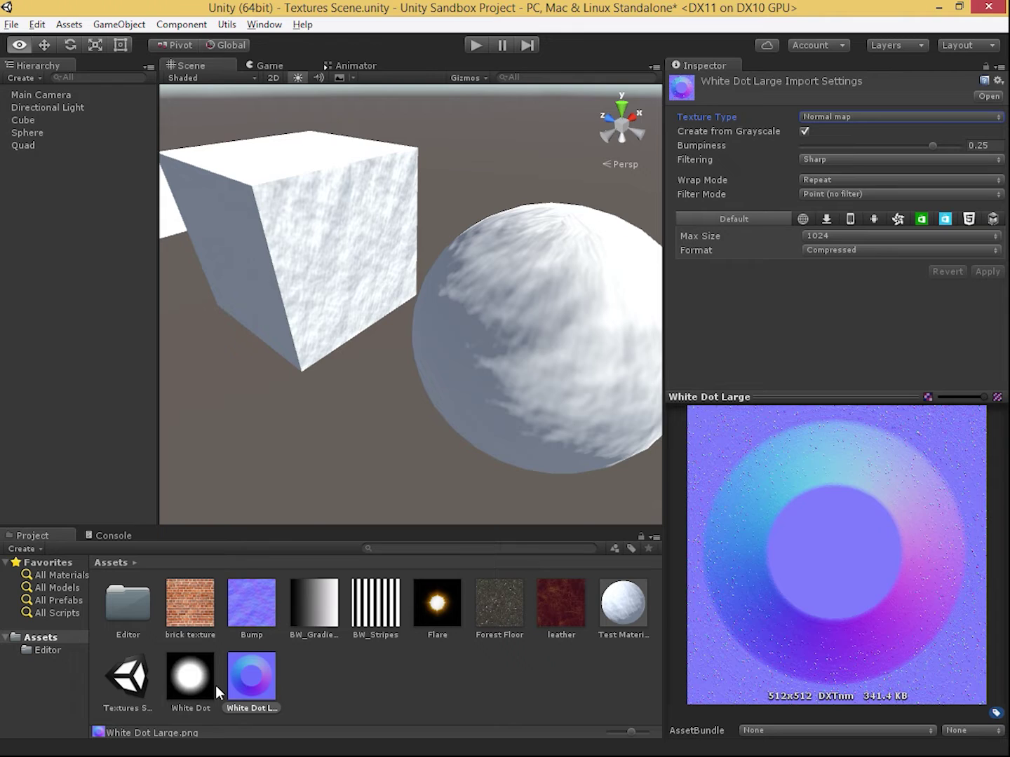
pyautogui.click(191, 680)
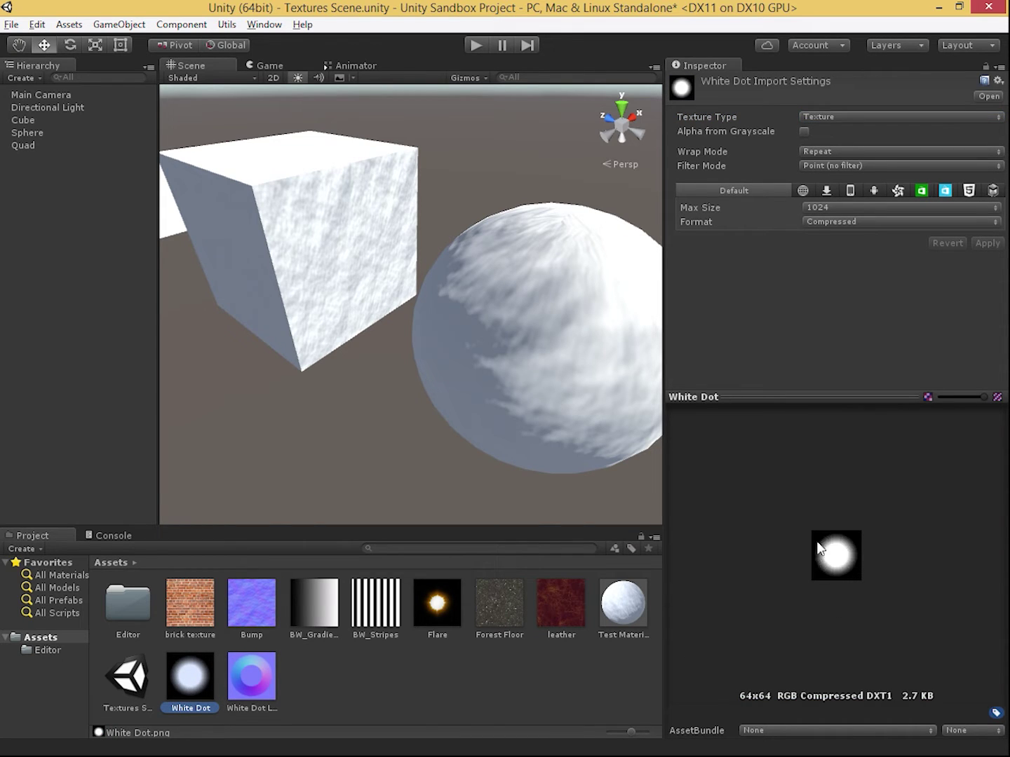
pyautogui.click(260, 675)
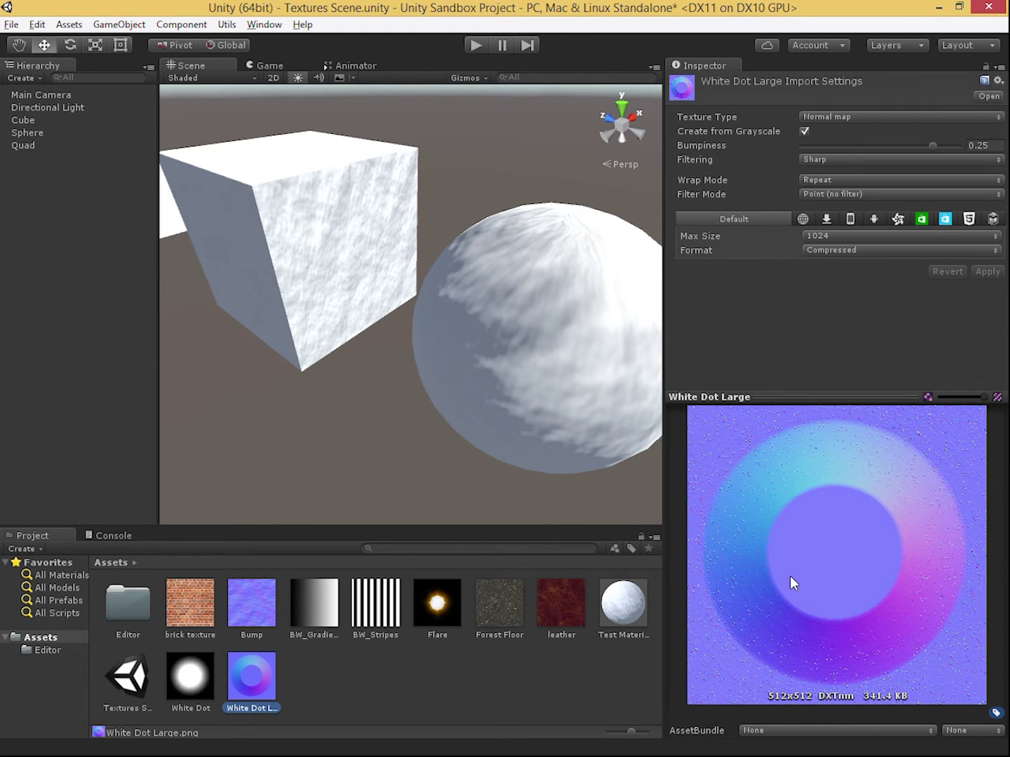
# - View the cylinder mesh-normals image in Bing's 'mesh normal' results, then return to Unity
pyautogui.hotkey('alt', 'Tab')
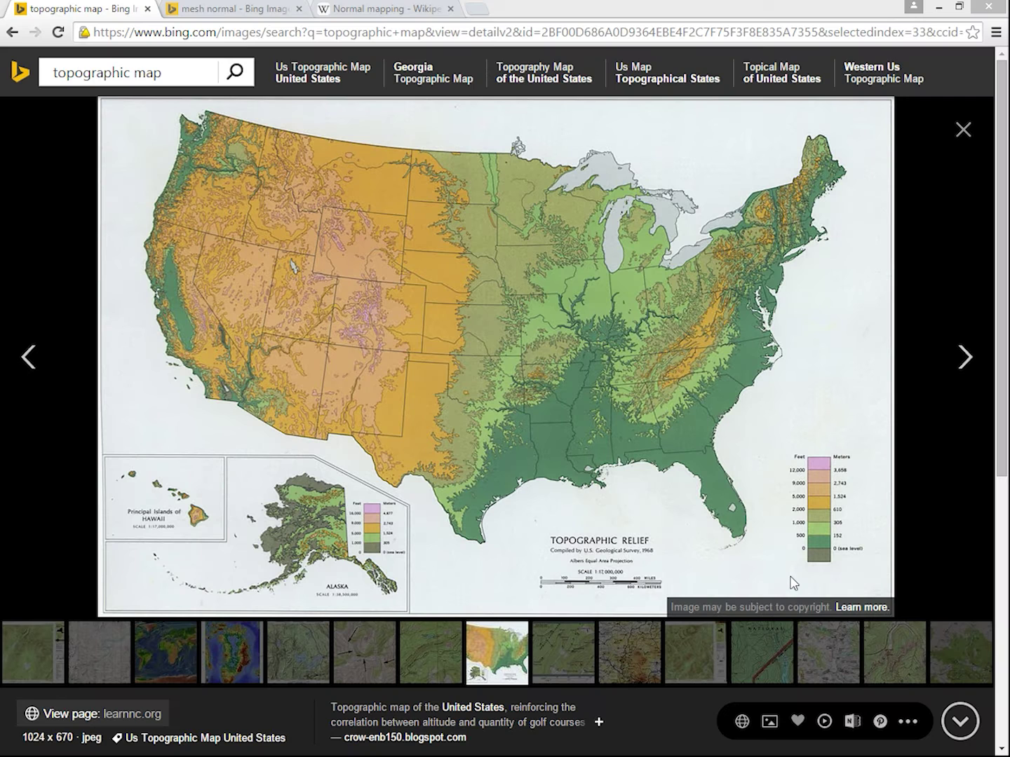
pyautogui.click(212, 10)
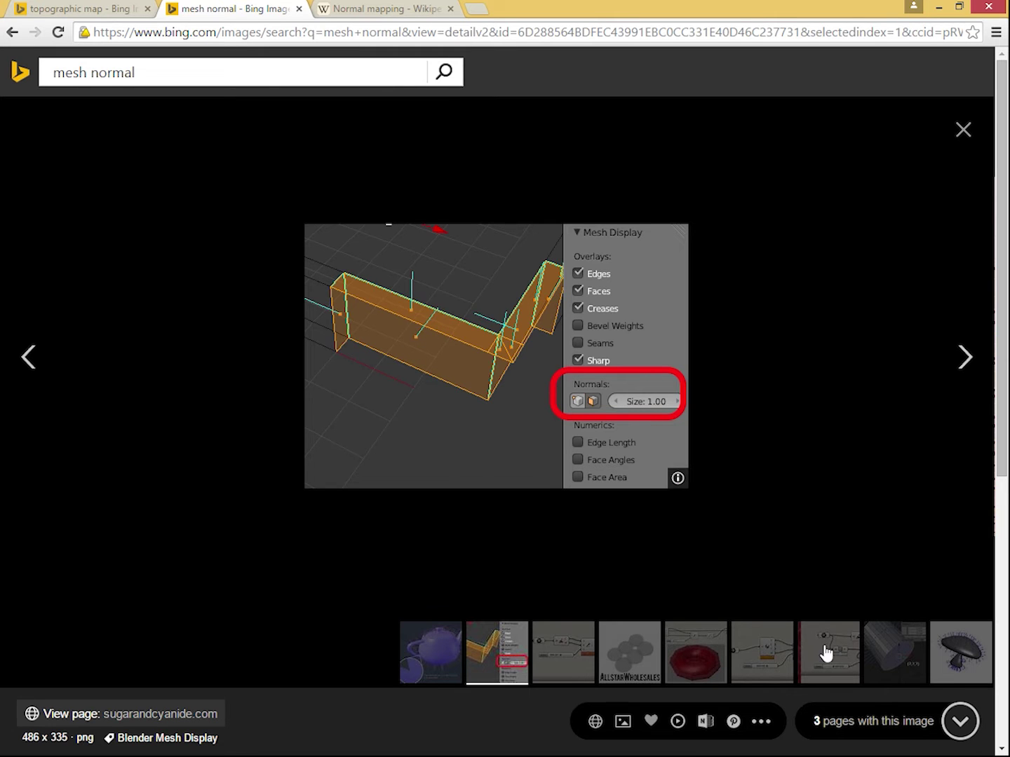
pyautogui.click(875, 647)
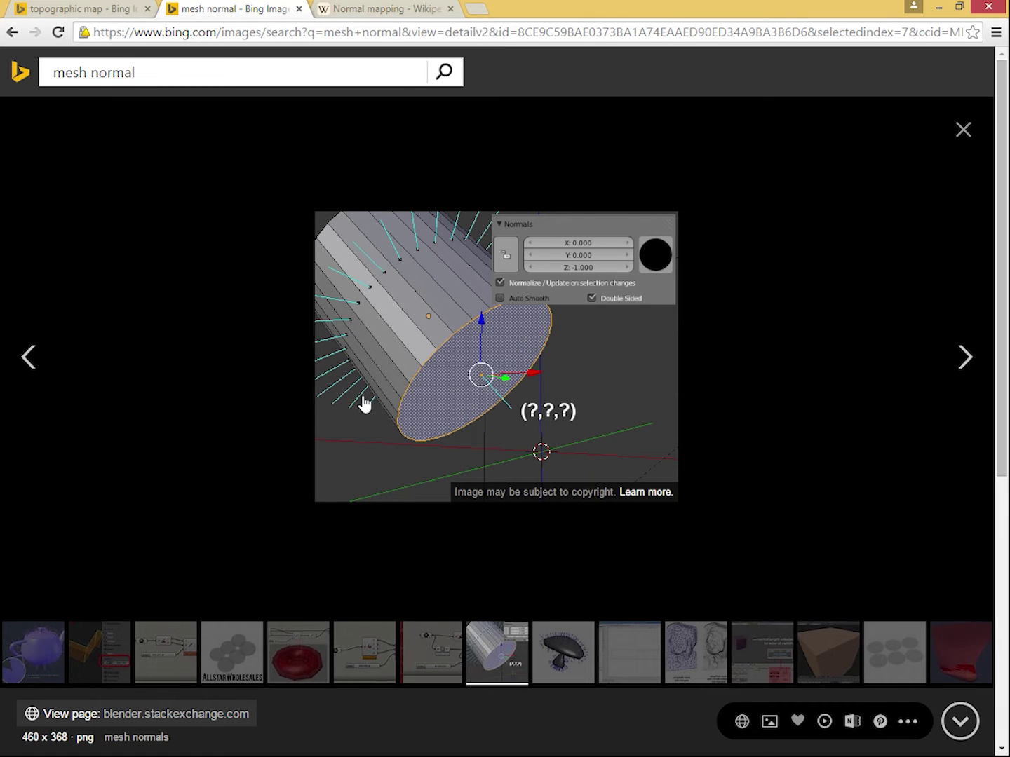
pyautogui.hotkey('alt', 'Tab')
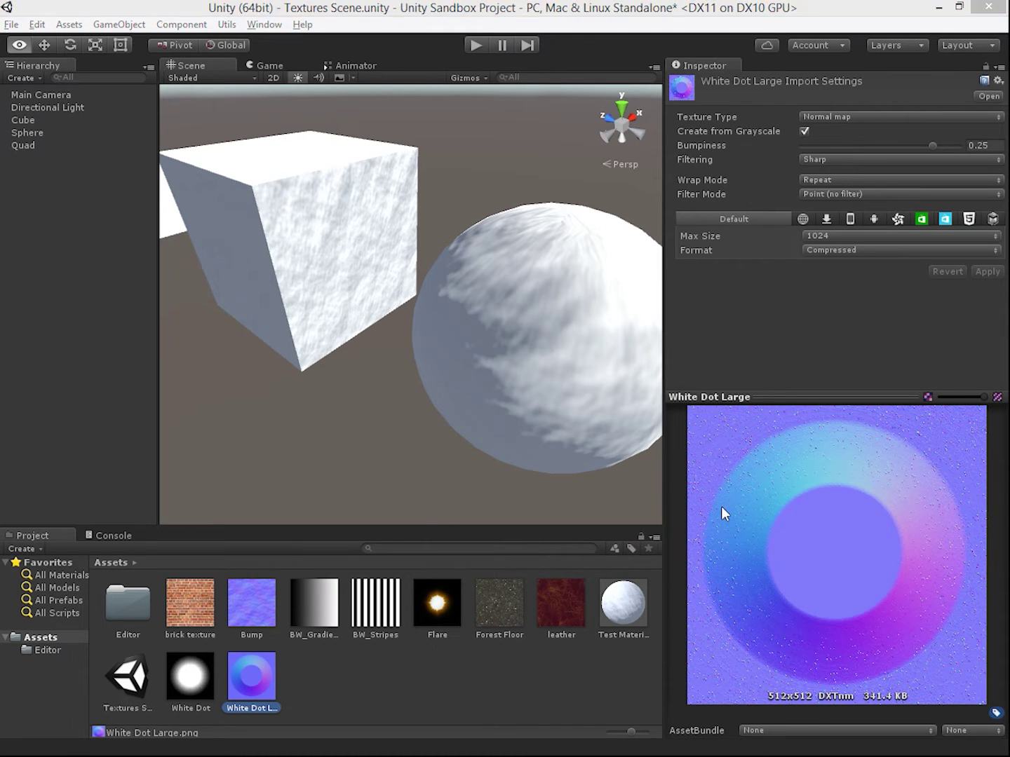
pyautogui.hotkey('alt', 'Tab')
pyautogui.hotkey('alt', 'Tab')
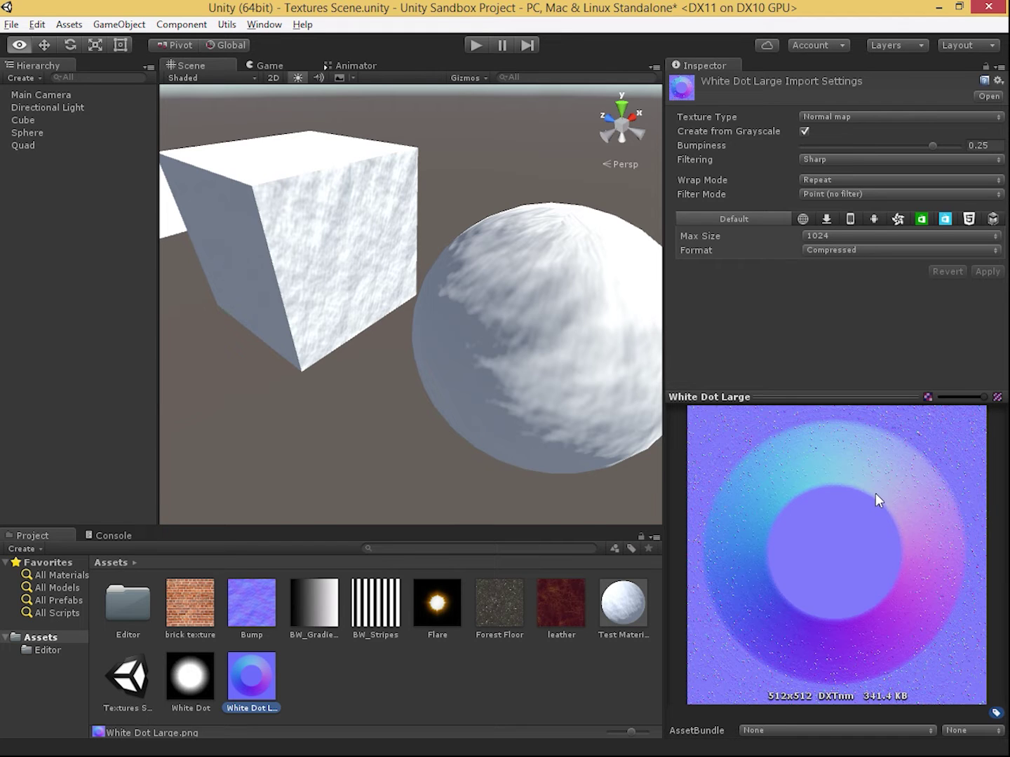
pyautogui.hotkey('alt', 'Tab')
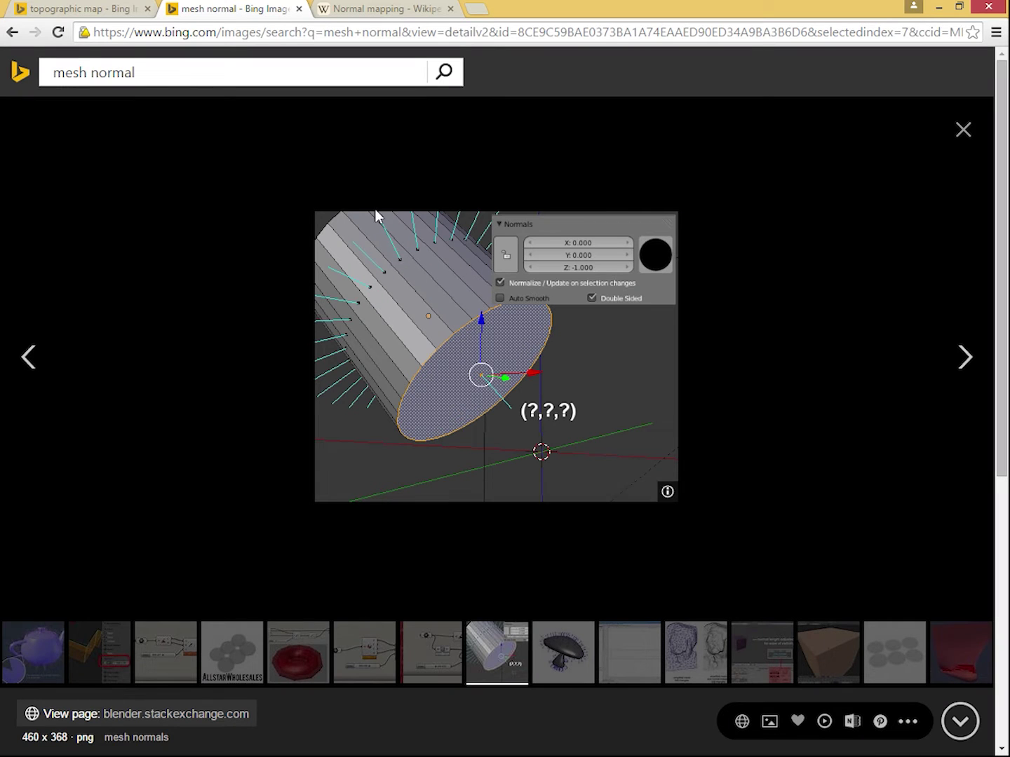
pyautogui.hotkey('alt', 'Tab')
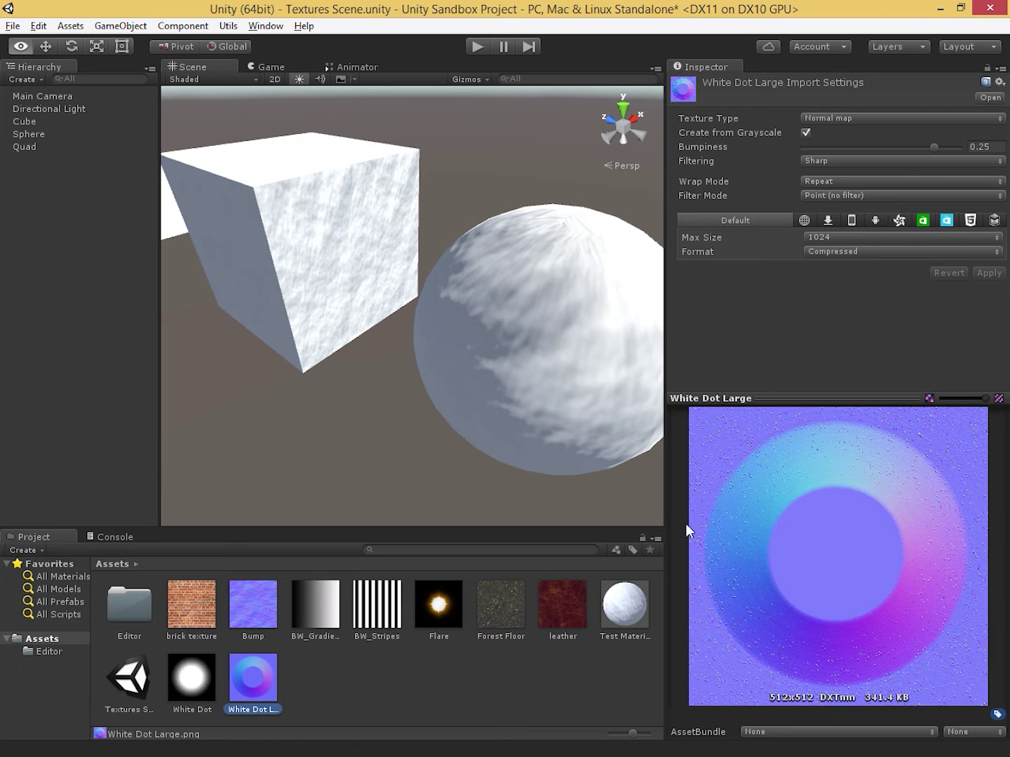
# - Apply White Dot Large as Test Material's normal map and view the cube from above
pyautogui.click(510, 342)
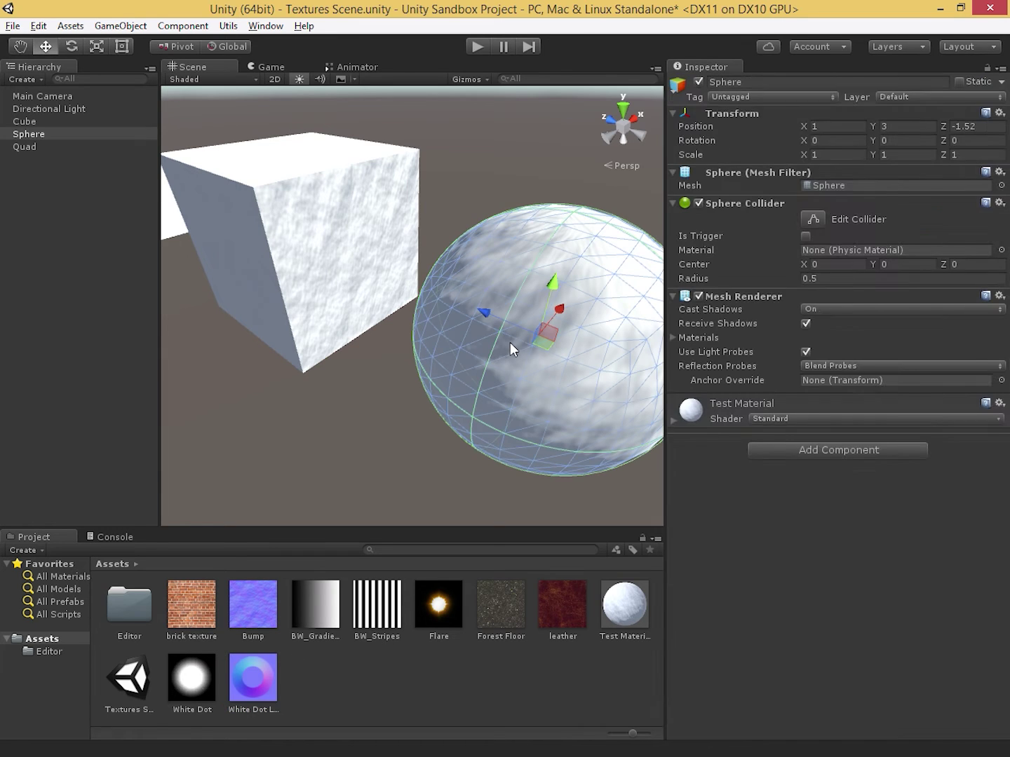
pyautogui.moveTo(256, 675); pyautogui.dragTo(684, 186)
pyautogui.click(614, 617)
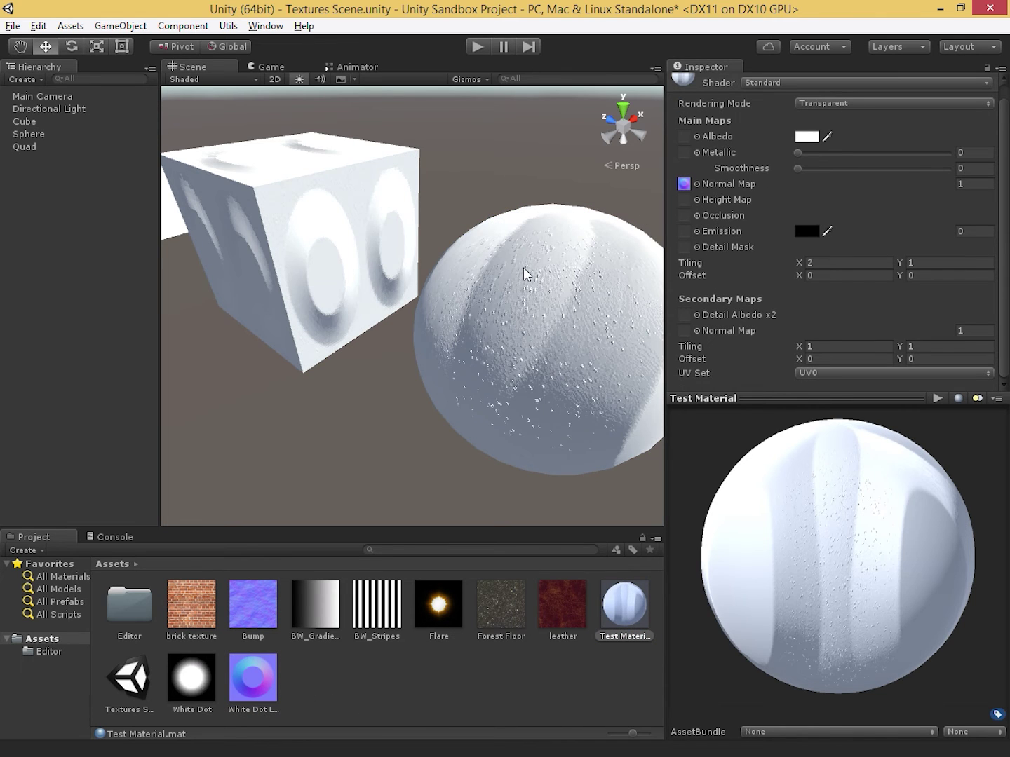
pyautogui.keyDown('alt'); pyautogui.moveTo(311, 266); pyautogui.dragTo(495, 382); pyautogui.keyUp('alt')
pyautogui.moveTo(458, 314)
pyautogui.keyDown('alt'); pyautogui.mouseDown()
pyautogui.moveTo(350, 350)
pyautogui.moveTo(460, 345)
pyautogui.moveTo(689, 280)
pyautogui.moveTo(677, 267)
pyautogui.moveTo(446, 316)
pyautogui.mouseUp(); pyautogui.keyUp('alt')
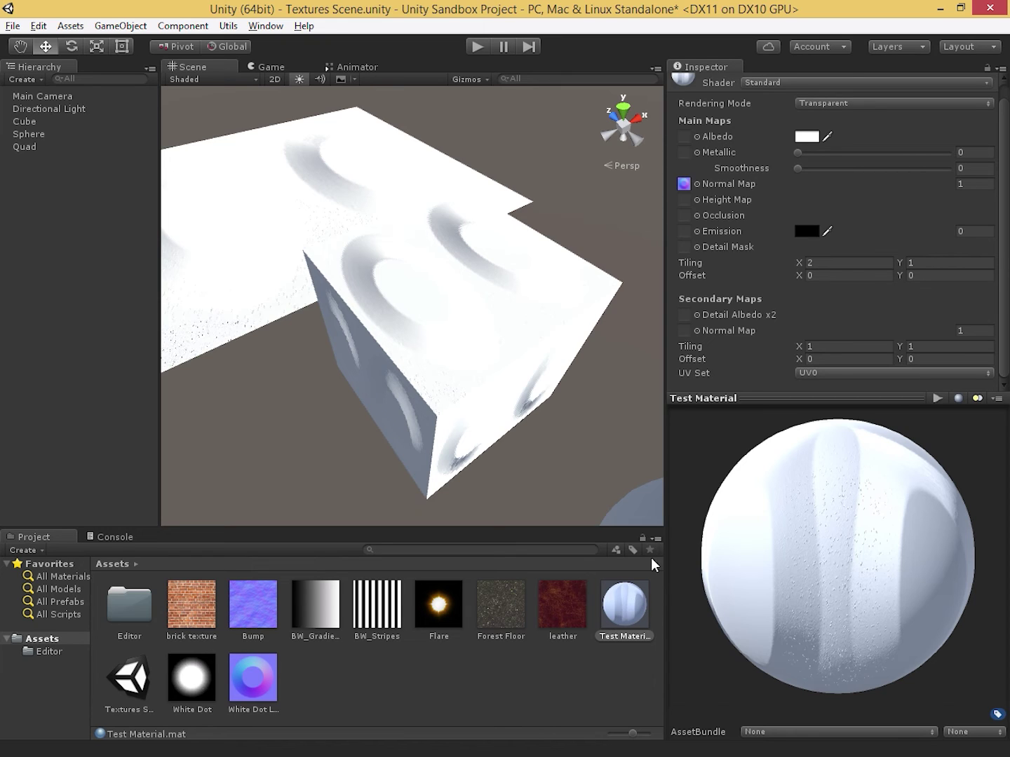
# - Set the normal map's Tiling X to 1 and orbit to inspect the large bumps
pyautogui.click(848, 263)
pyautogui.write('1')
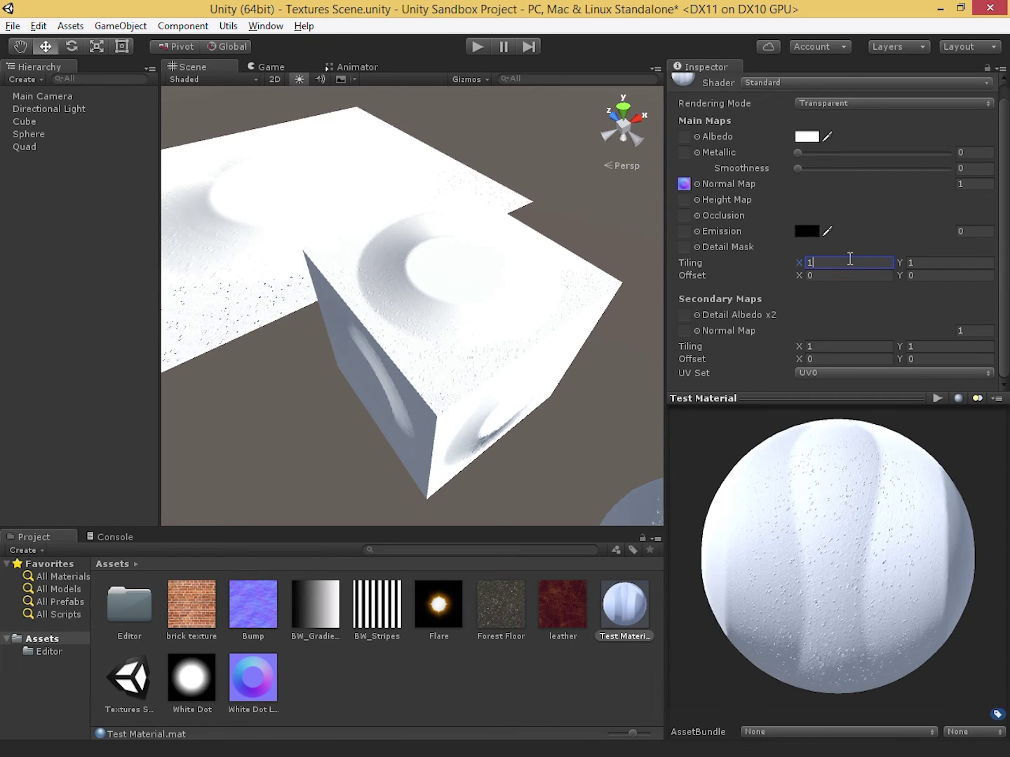
pyautogui.keyDown('alt'); pyautogui.moveTo(576, 365); pyautogui.dragTo(228, 266); pyautogui.keyUp('alt')
# - Lower the Directional Light's intensity to 0.72 and view the cube from a higher angle
pyautogui.click(68, 109)
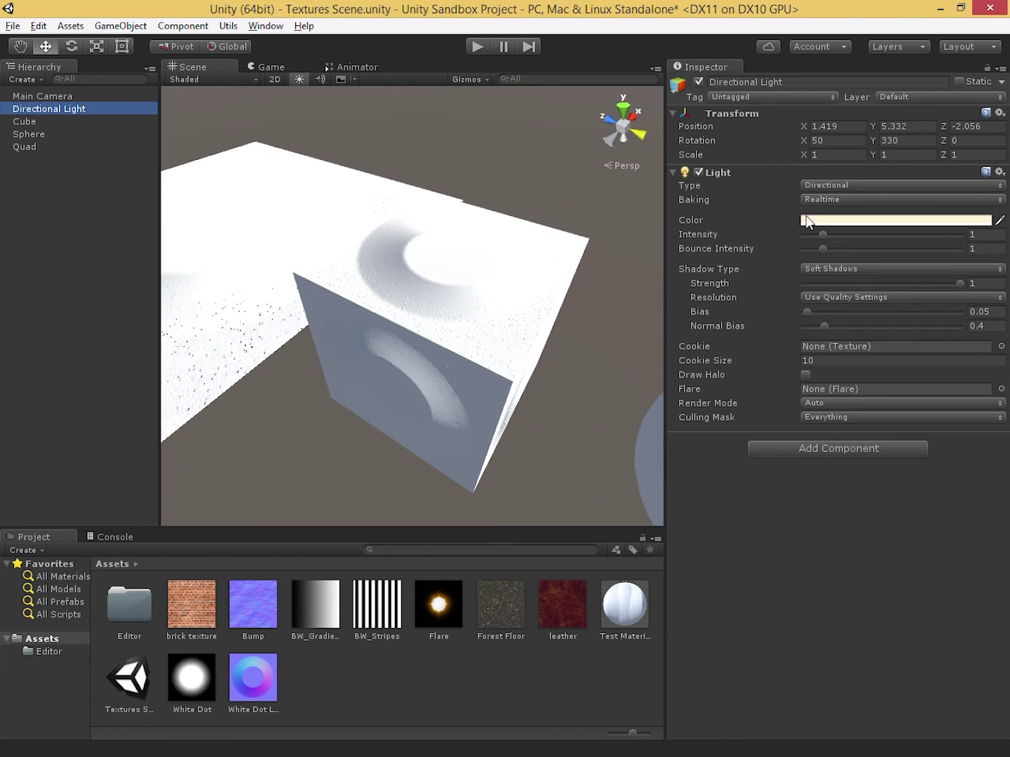
pyautogui.moveTo(822, 232); pyautogui.dragTo(817, 236)
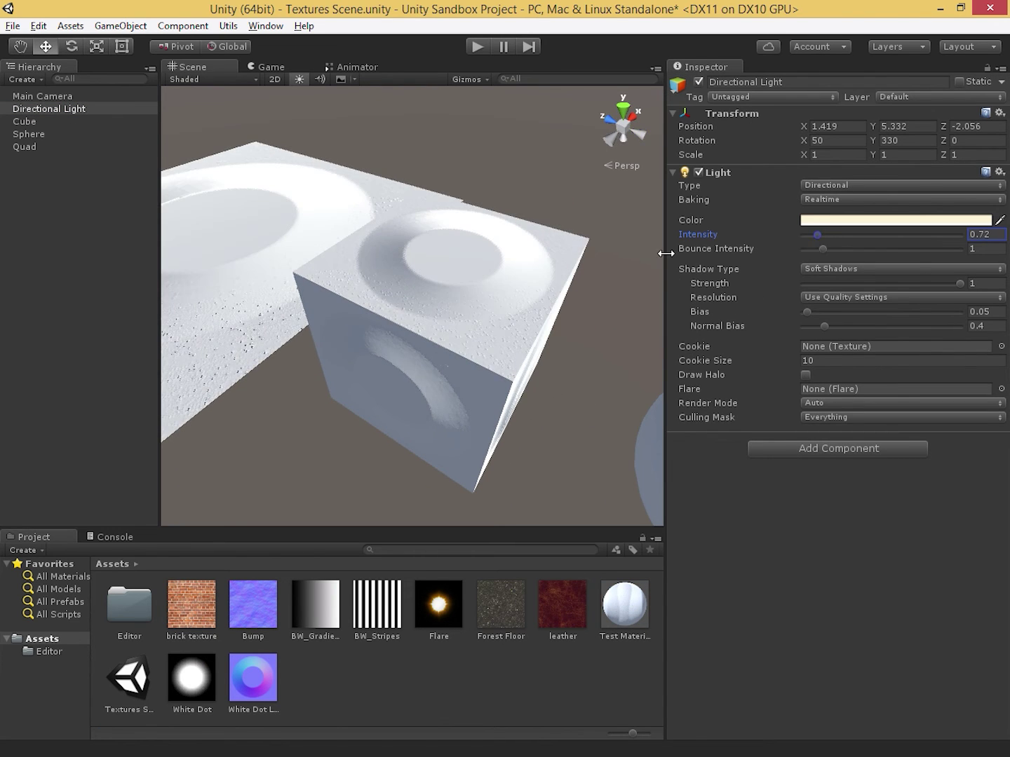
pyautogui.keyDown('alt'); pyautogui.moveTo(551, 388); pyautogui.dragTo(396, 250); pyautogui.keyUp('alt')
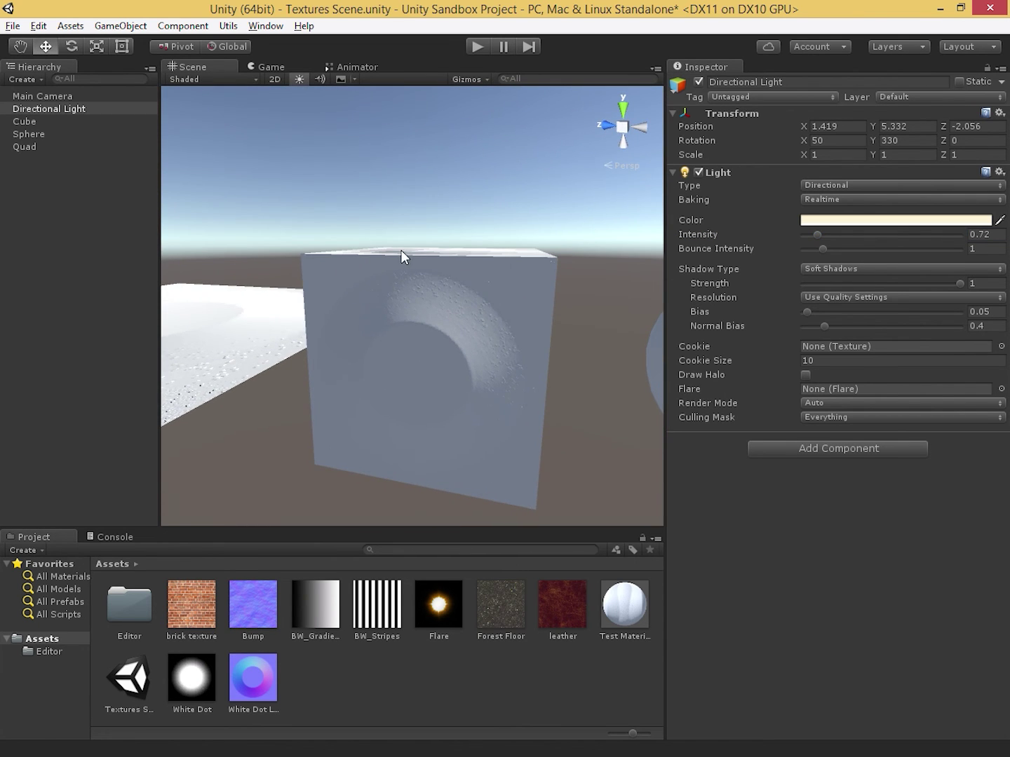
pyautogui.keyDown('alt'); pyautogui.moveTo(474, 260); pyautogui.dragTo(491, 323); pyautogui.keyUp('alt')
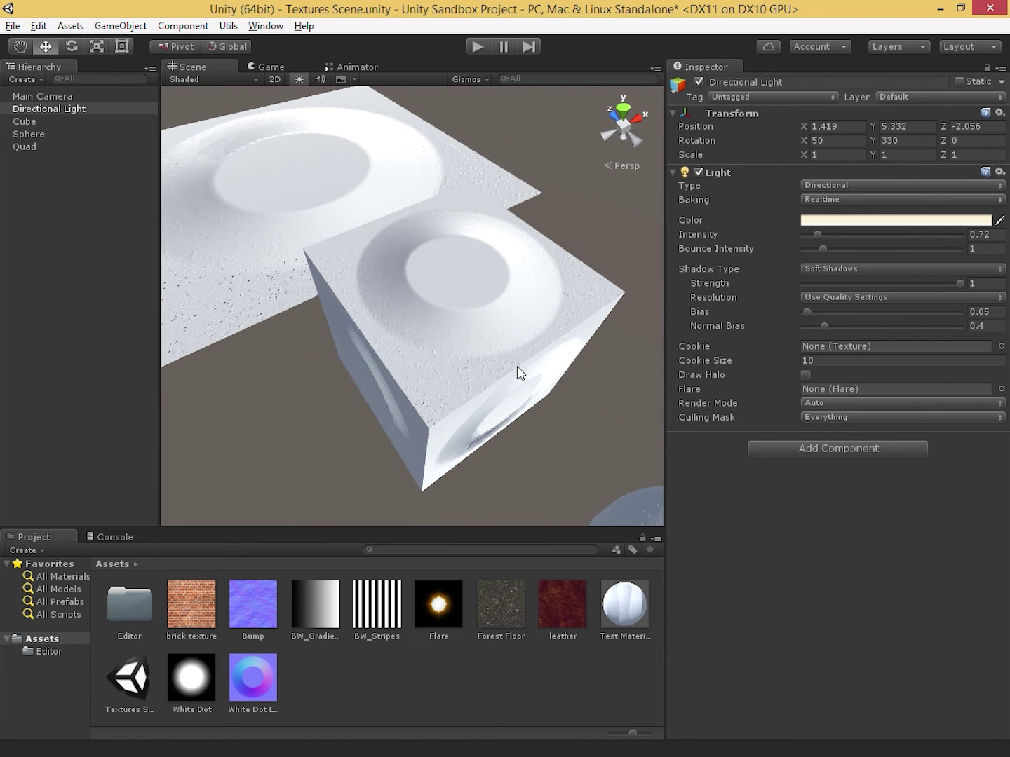
# - Show the Bump texture's import settings, a 256x256 DXTnm normal map, from Test Material
pyautogui.keyDown('alt'); pyautogui.moveTo(536, 395); pyautogui.dragTo(315, 393); pyautogui.keyUp('alt')
pyautogui.click(624, 605)
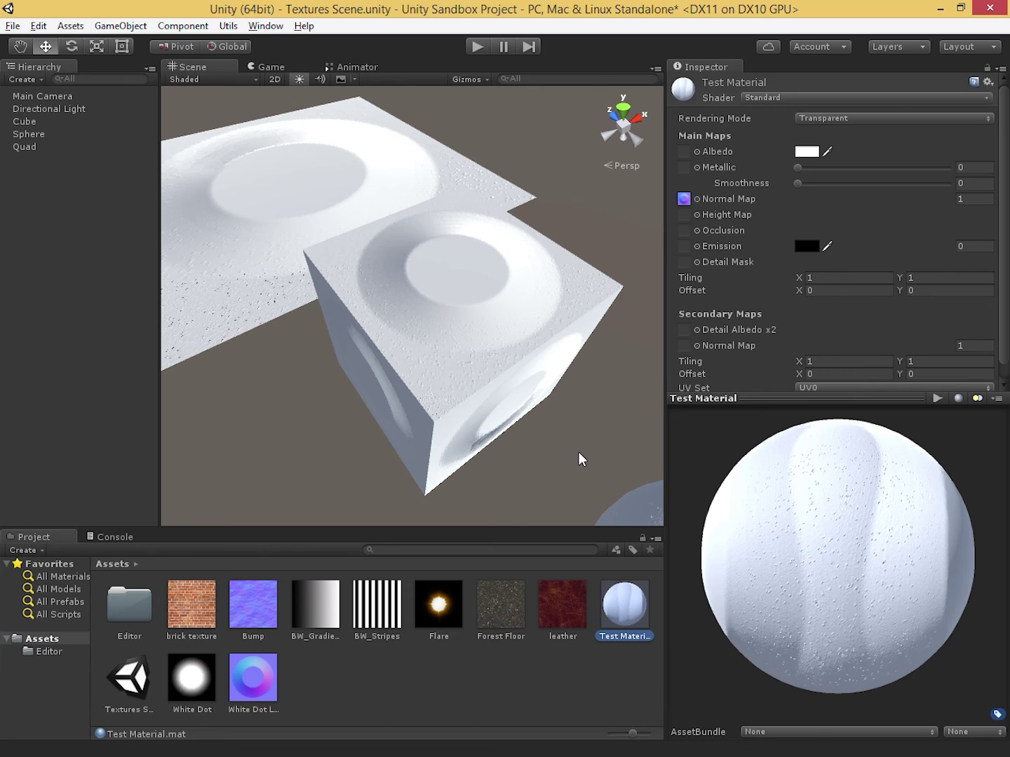
pyautogui.click(255, 614)
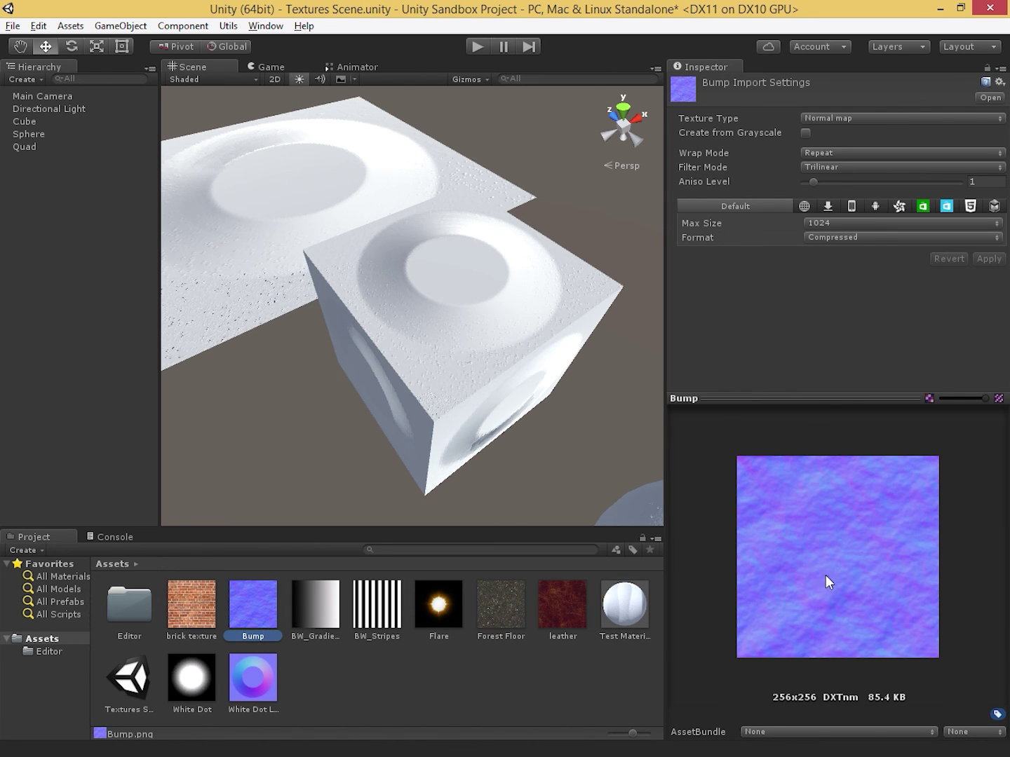
pyautogui.rightClick(247, 615)
pyautogui.click(325, 363)
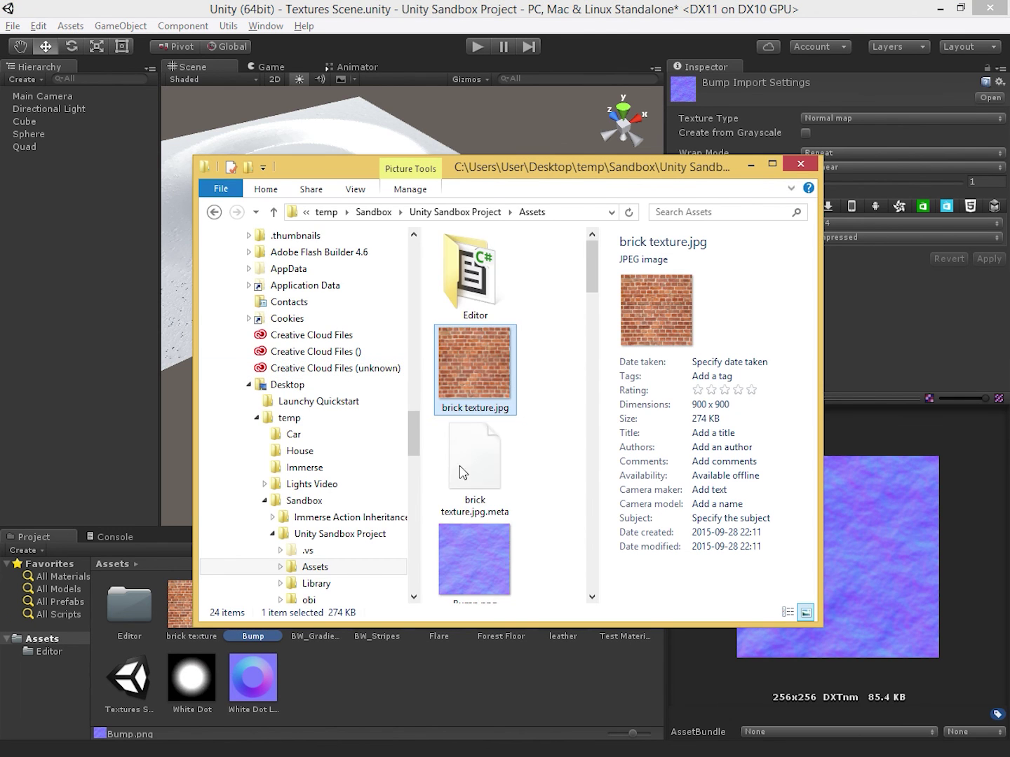
pyautogui.scroll(-2, 491, 491)
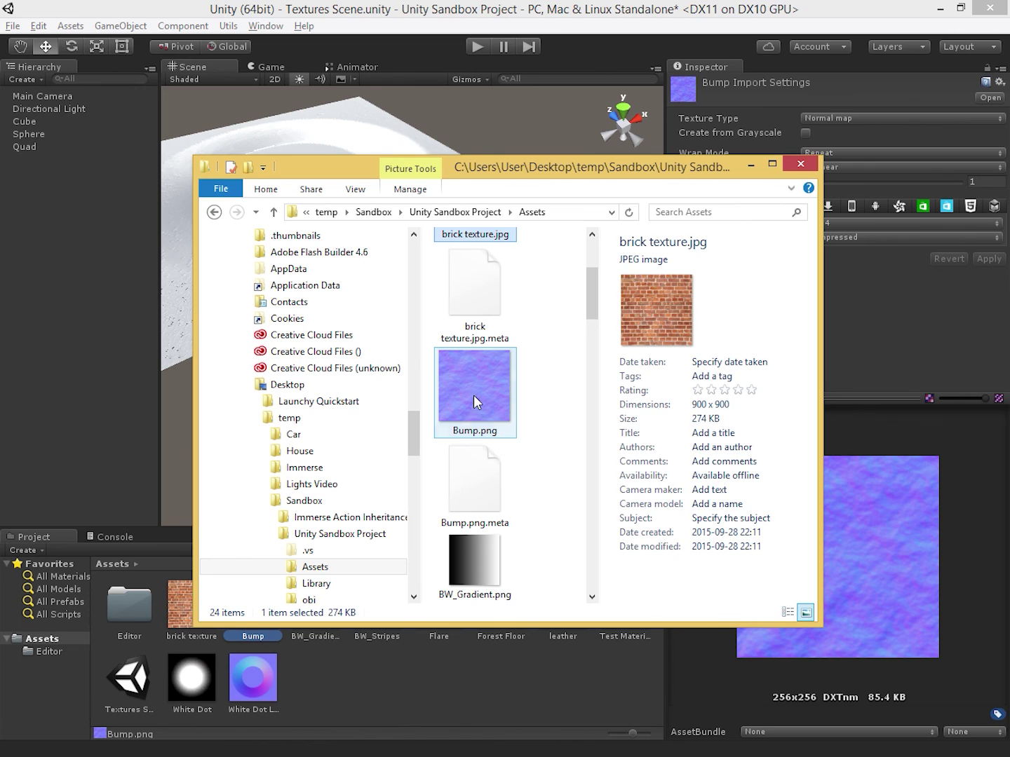
pyautogui.click(483, 401)
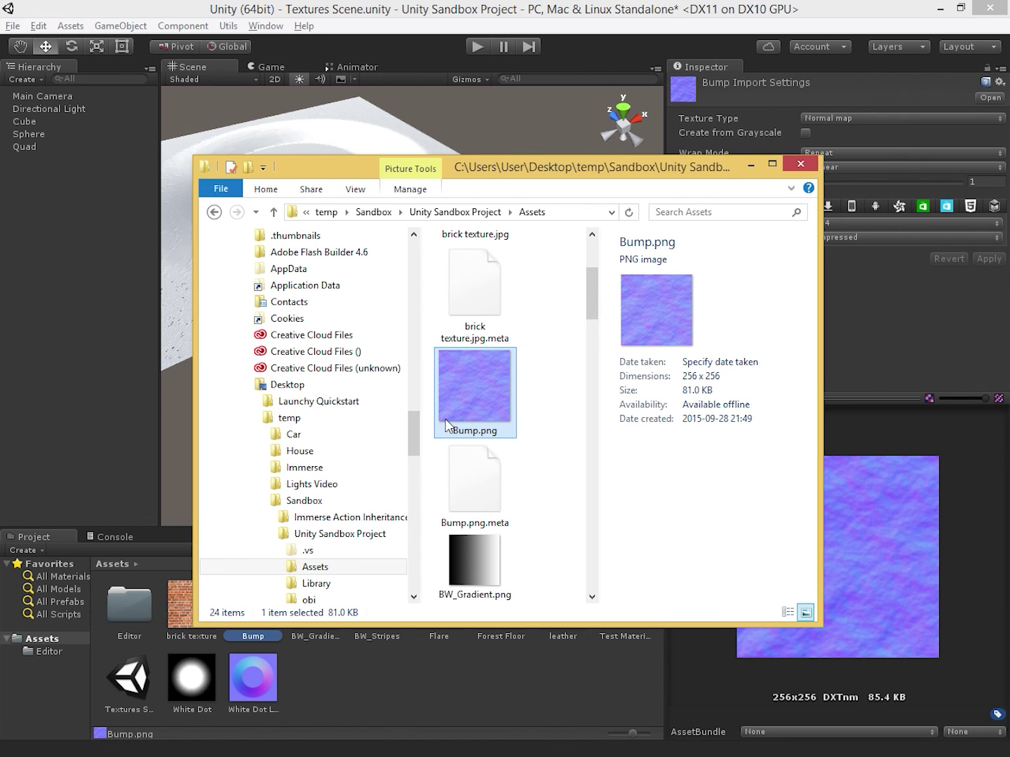
pyautogui.click(334, 701)
pyautogui.click(270, 614)
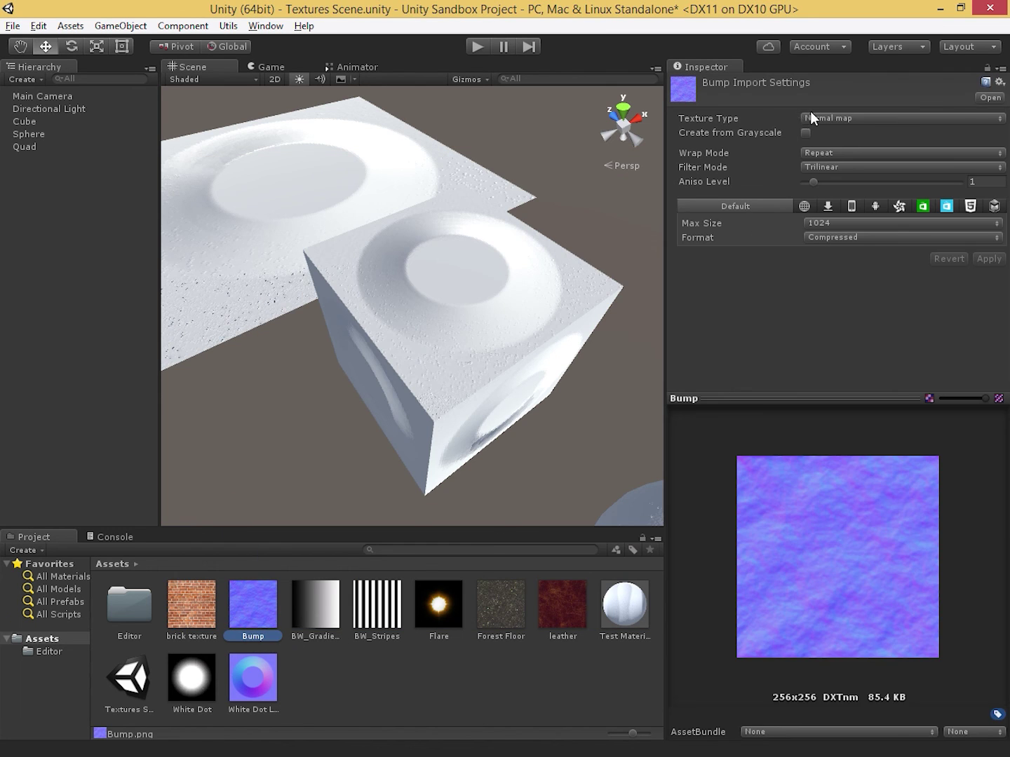